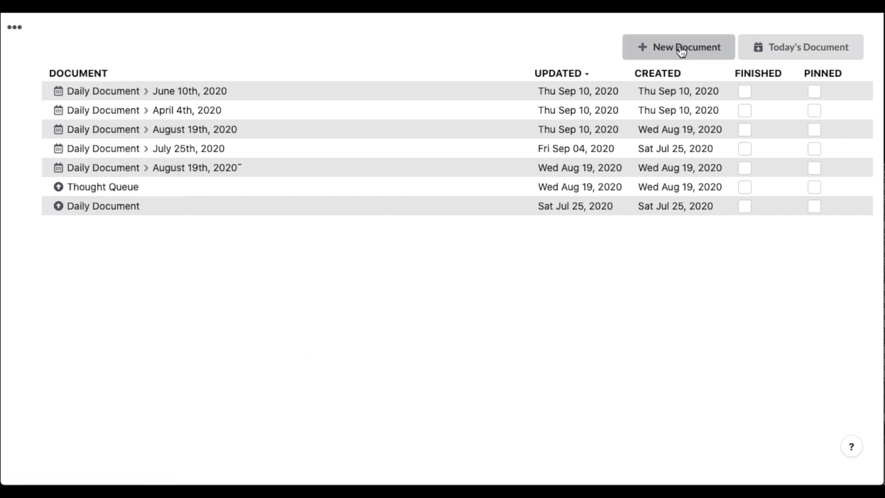
Step: Create a new document whose first bullet reads 'spiderman is my favorite superhero'
{"action": "left_click", "coordinate": [680, 48]}
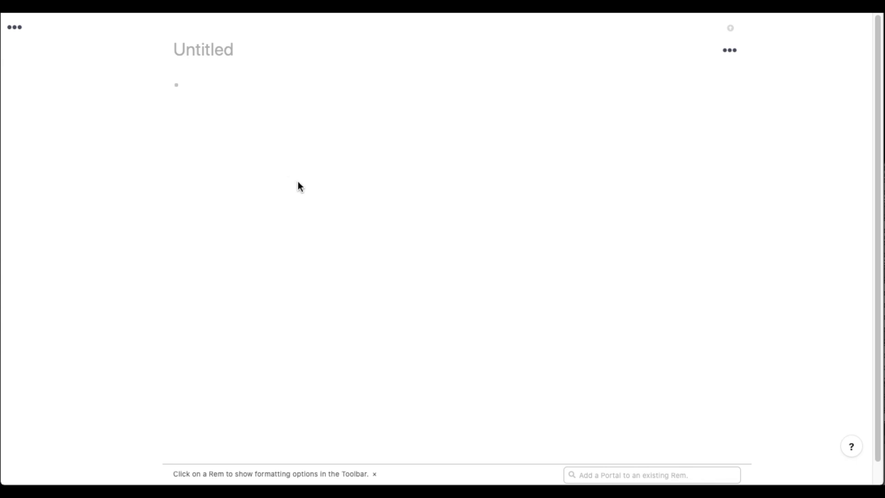
{"action": "left_click", "coordinate": [208, 134]}
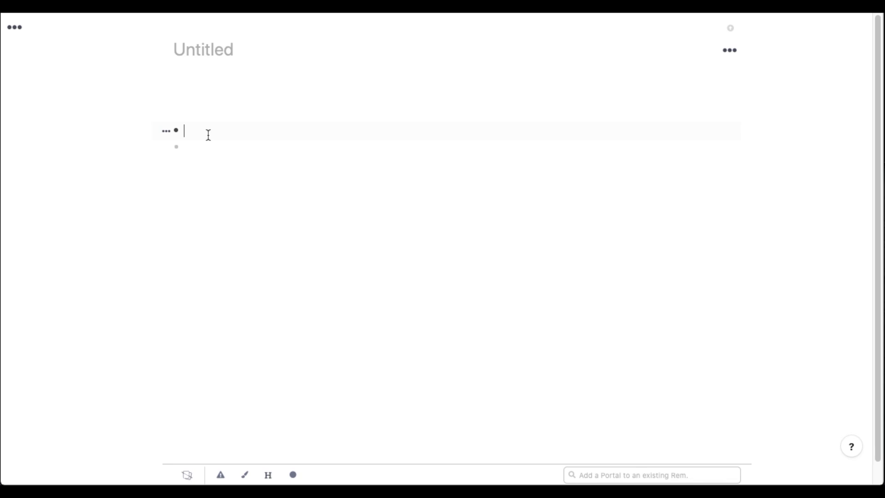
{"action": "type", "text": "spiderman is my f"}
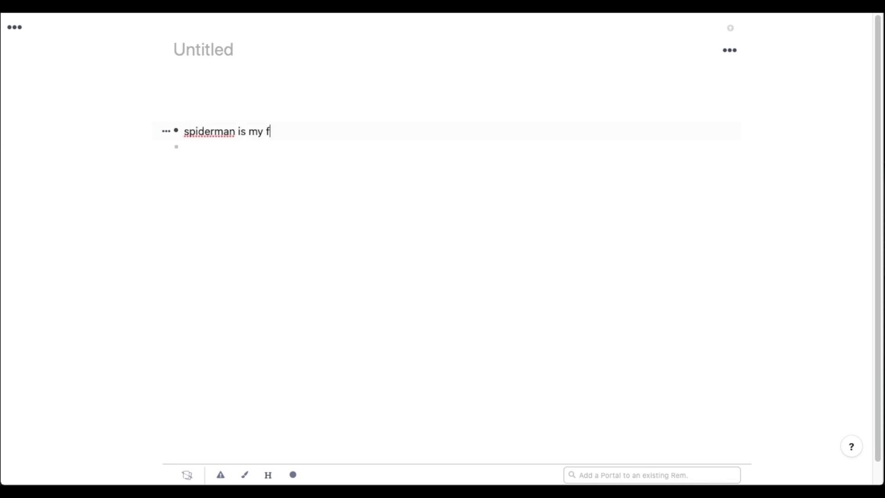
{"action": "type", "text": "avorite superhero"}
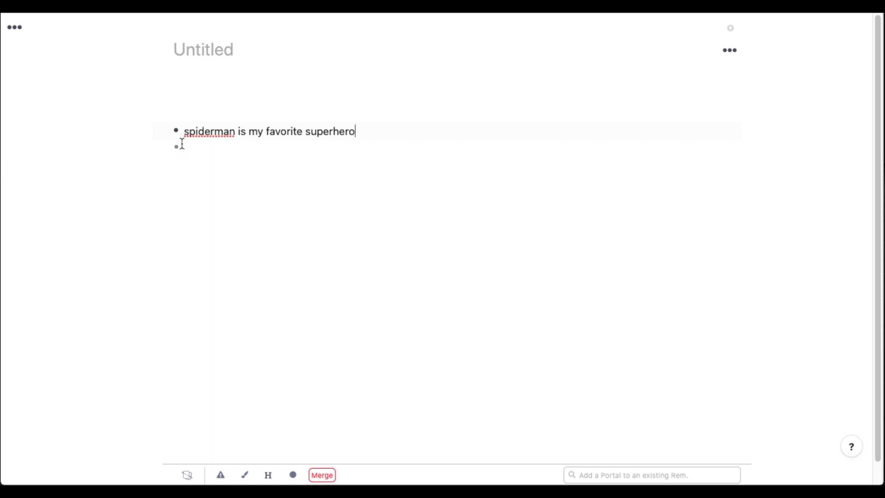
Step: Add three indented facts: real name Peter Parker, shoots webs from hands, red and blue suit
{"action": "left_click", "coordinate": [176, 131]}
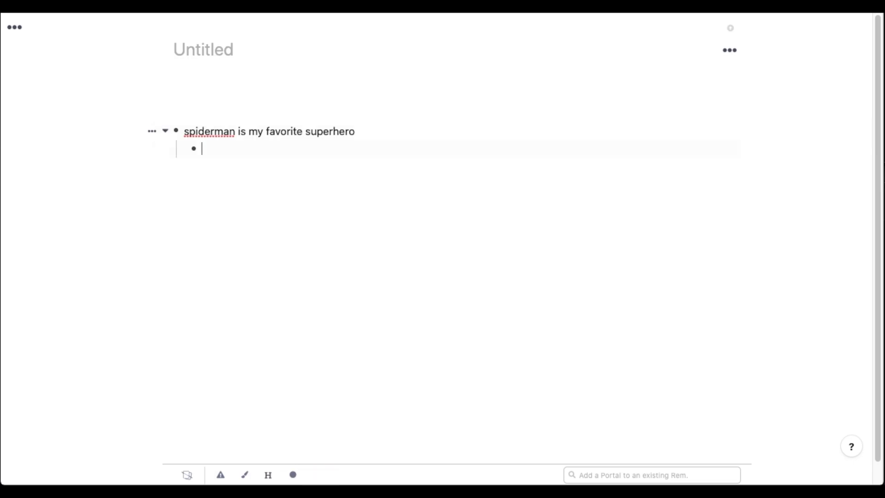
{"action": "type", "text": "spiderman's real name is peter parker"}
{"action": "key", "text": "Return"}
{"action": "type", "text": "he shoots webs from his hands"}
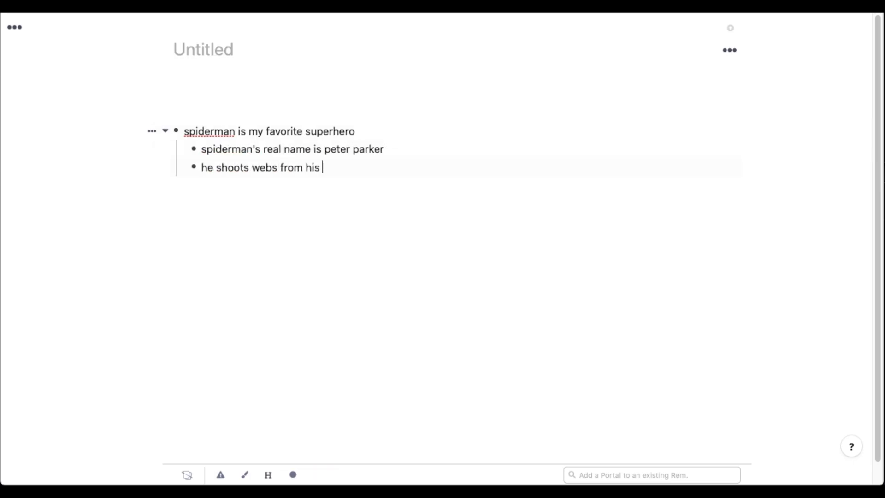
{"action": "key", "text": "Return"}
{"action": "type", "text": "his suit is red and blu"}
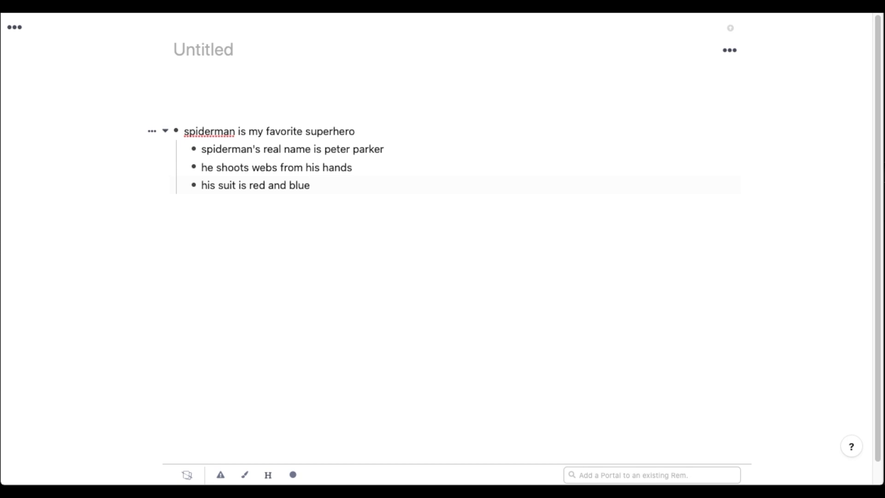
{"action": "type", "text": "e"}
{"action": "key", "text": "Return"}
{"action": "key", "text": "shift+Tab"}
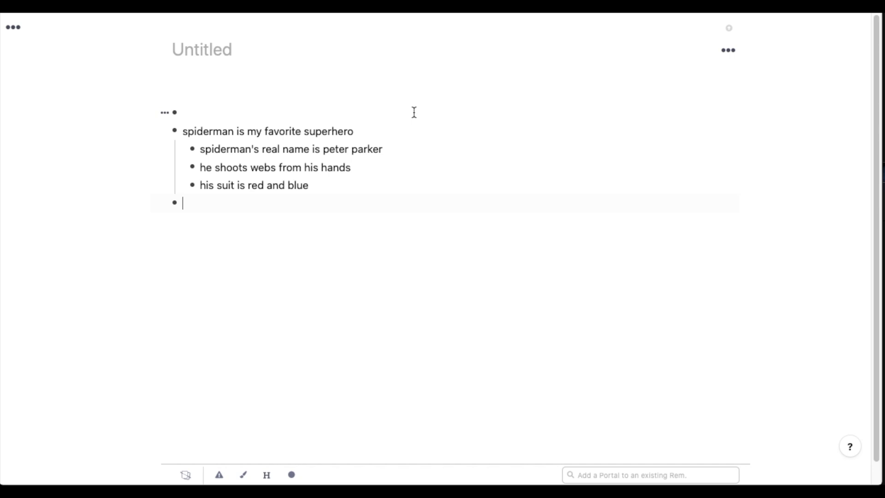
Step: Turn 'spiderman' in the first bullet into a reference to a new Spiderman rem
{"action": "left_click", "coordinate": [442, 218]}
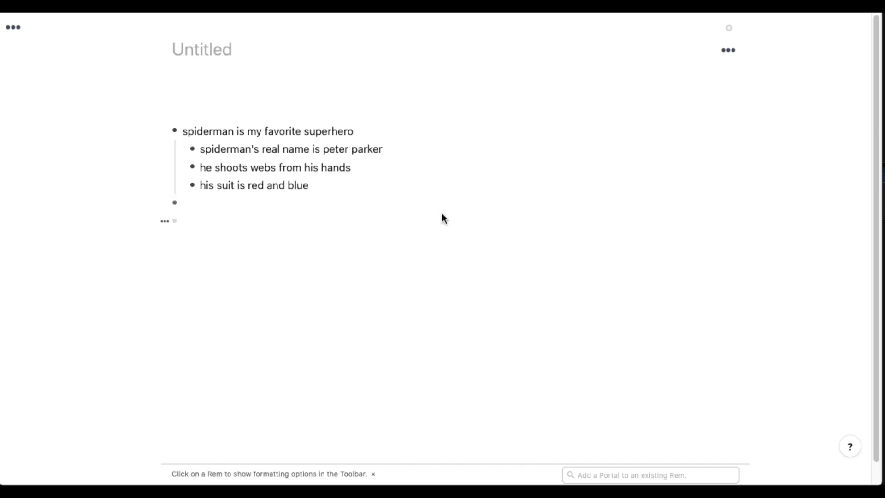
{"action": "left_click_drag", "start_coordinate": [183, 132], "coordinate": [232, 131]}
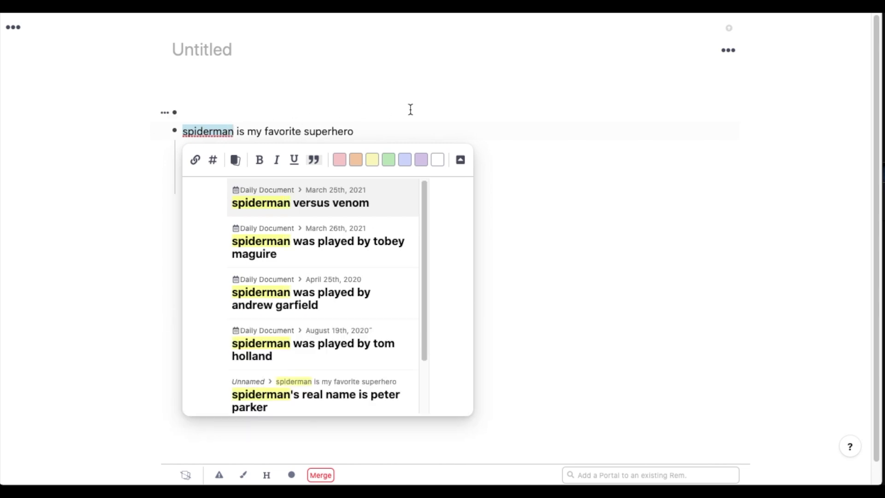
{"action": "key", "text": "bracketleft"}
{"action": "key", "text": "bracketleft"}
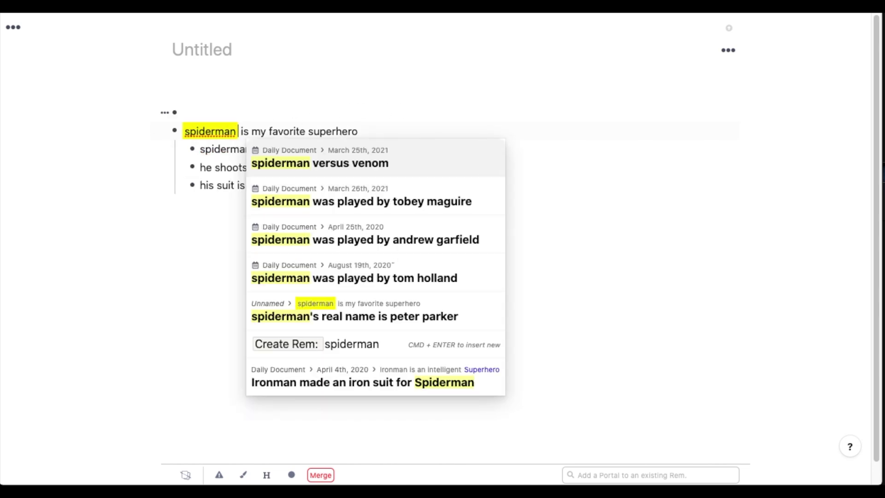
{"action": "key", "text": "Return"}
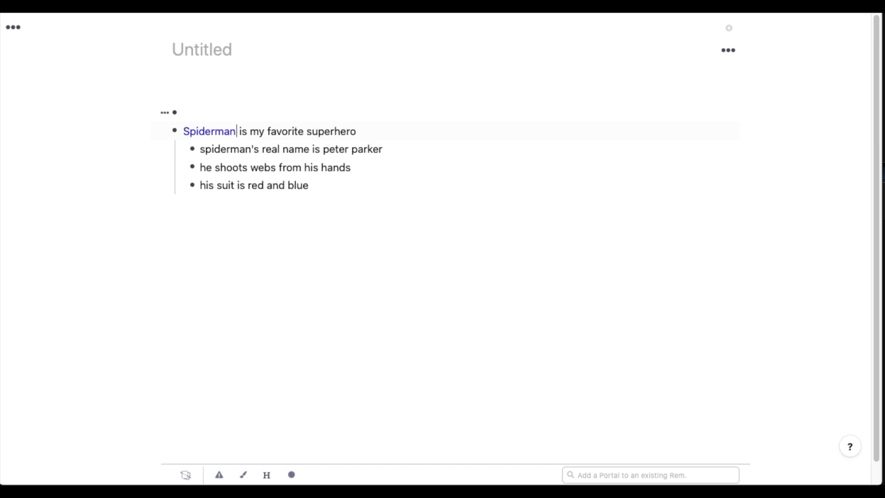
Step: Open the Spiderman rem and expand its References to show the referencing bullet's facts
{"action": "mouse_move", "coordinate": [211, 133]}
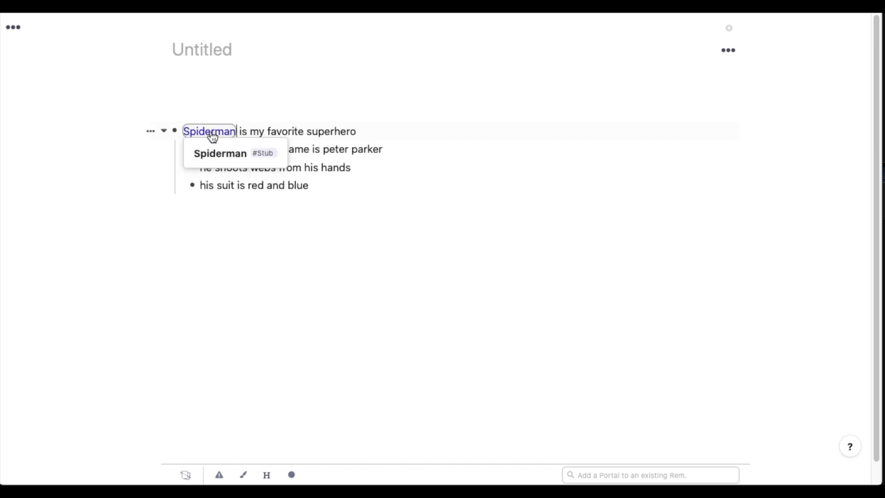
{"action": "left_click", "coordinate": [212, 134]}
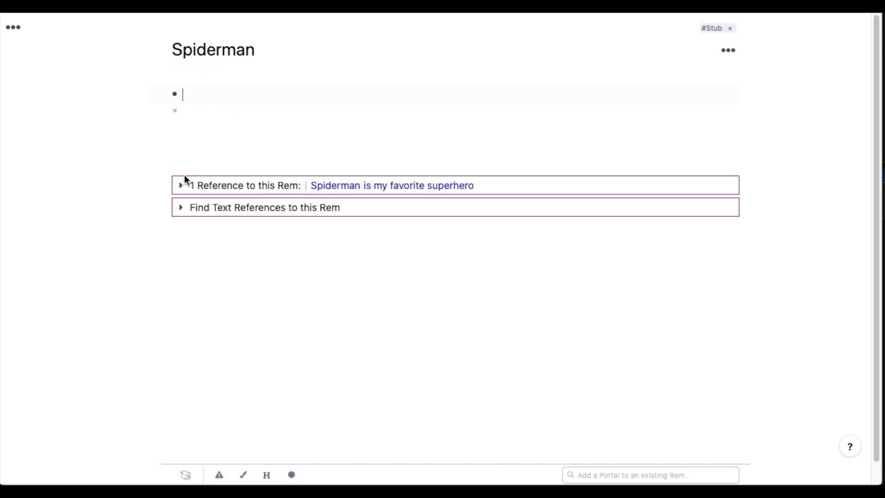
{"action": "mouse_move", "coordinate": [384, 191]}
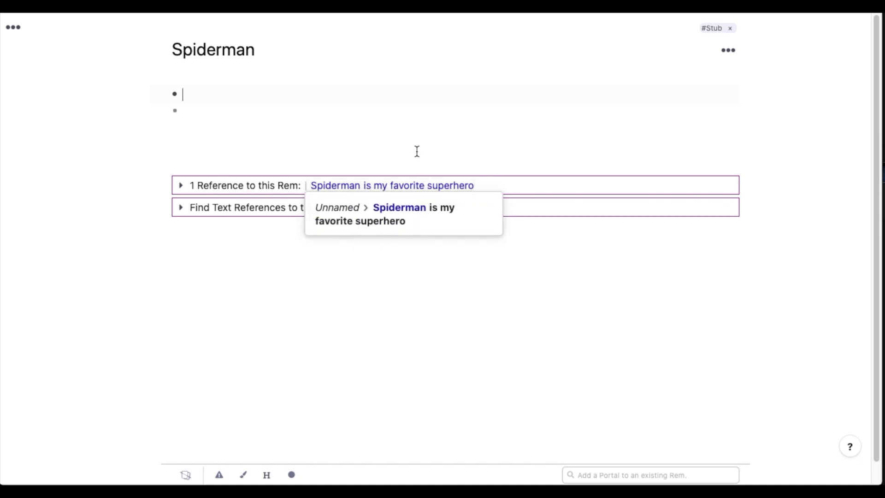
{"action": "left_click", "coordinate": [190, 186]}
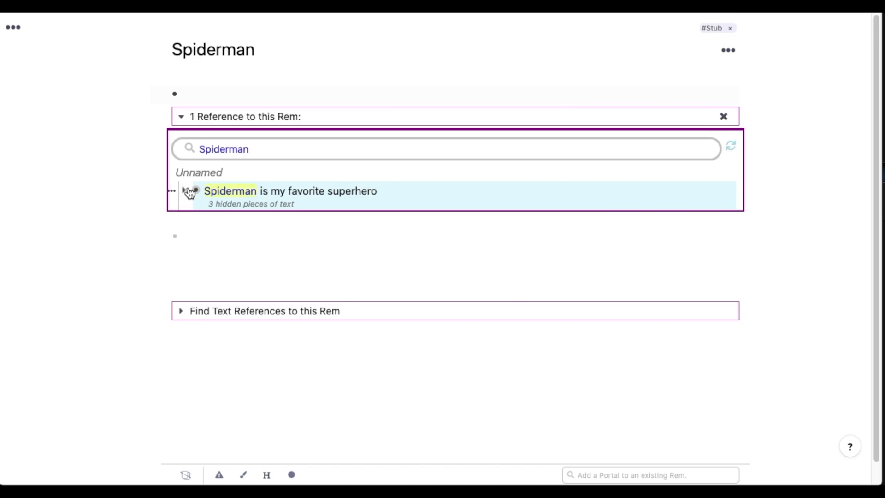
{"action": "left_click", "coordinate": [187, 191]}
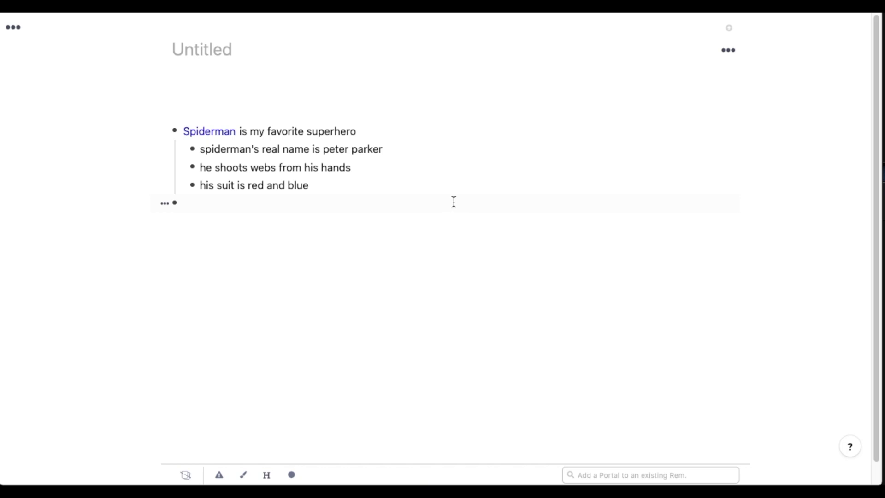
Step: Link 'superhero' to the existing Superhero rem, then open the 'Ironman is an intelligent Superhero' rem
{"action": "left_click", "coordinate": [465, 192]}
{"action": "left_click_drag", "start_coordinate": [308, 130], "coordinate": [358, 131]}
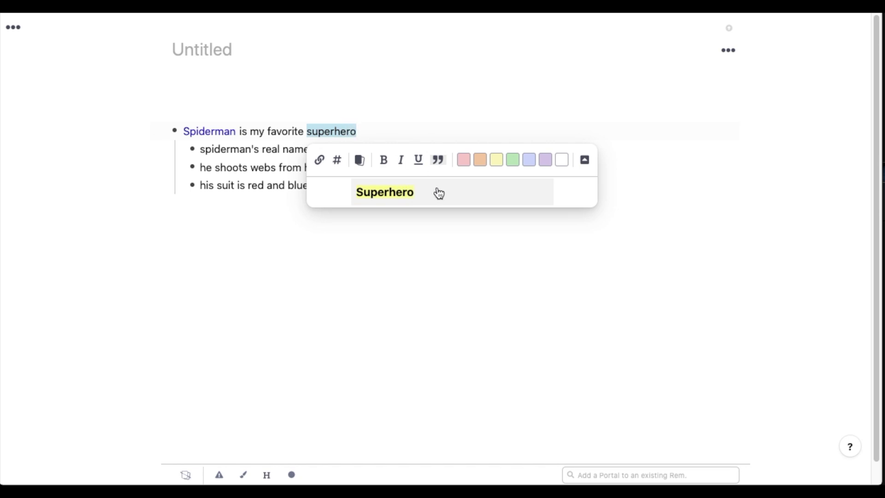
{"action": "left_click", "coordinate": [438, 193]}
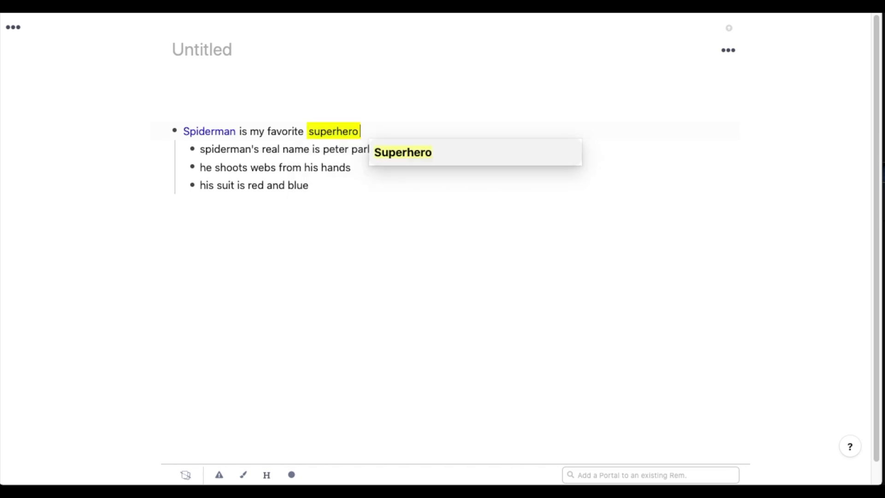
{"action": "key", "text": "Return"}
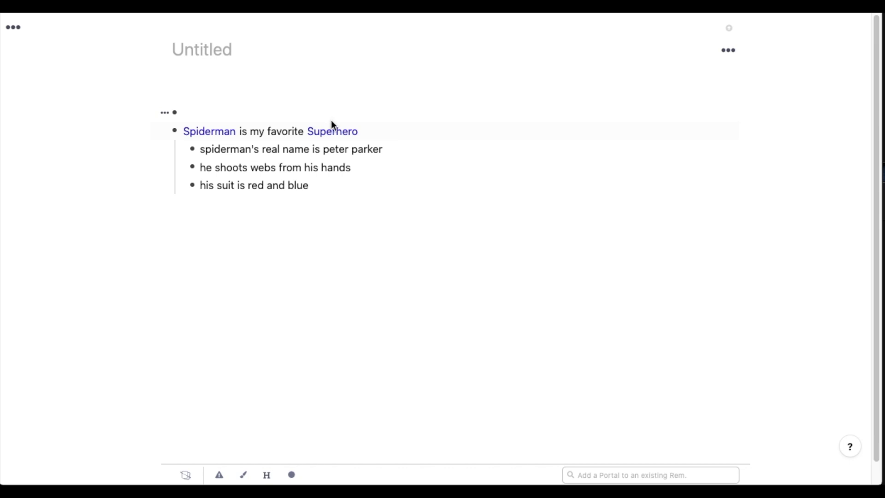
{"action": "left_click", "coordinate": [331, 132]}
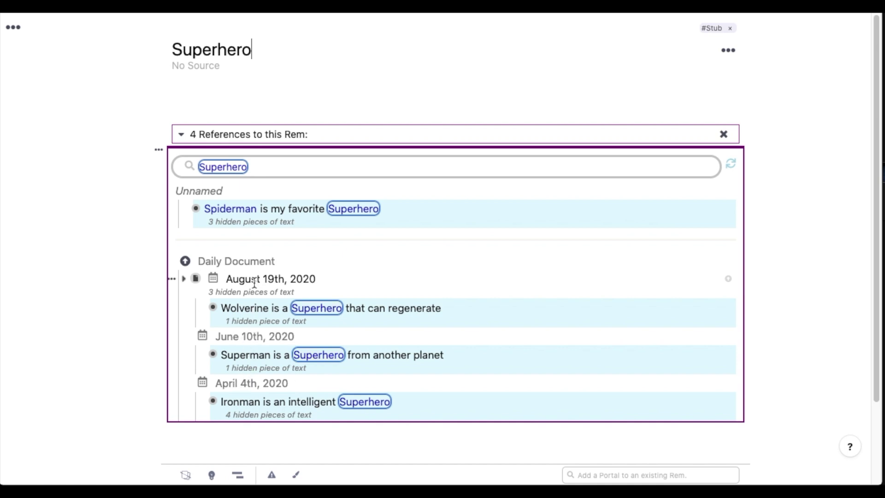
{"action": "left_click", "coordinate": [215, 400]}
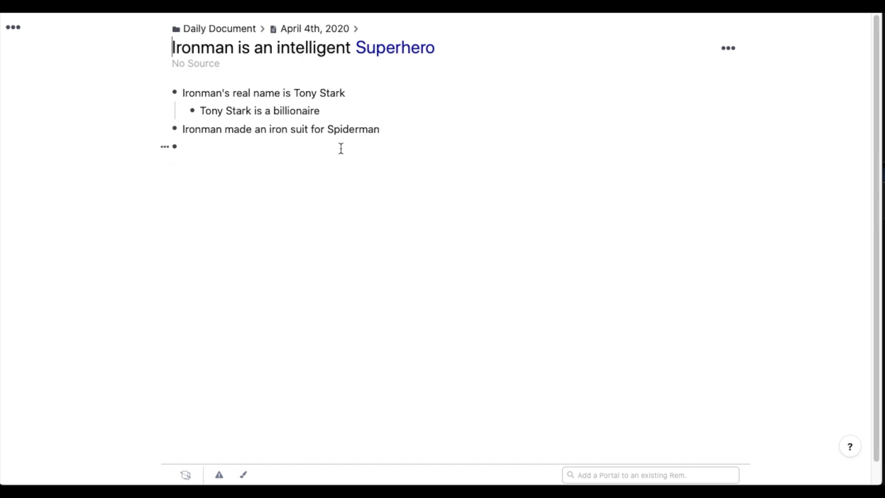
Step: Link 'Spiderman' in the Ironman bullet to the existing Spiderman rem and open that rem
{"action": "left_click_drag", "start_coordinate": [328, 130], "coordinate": [378, 130]}
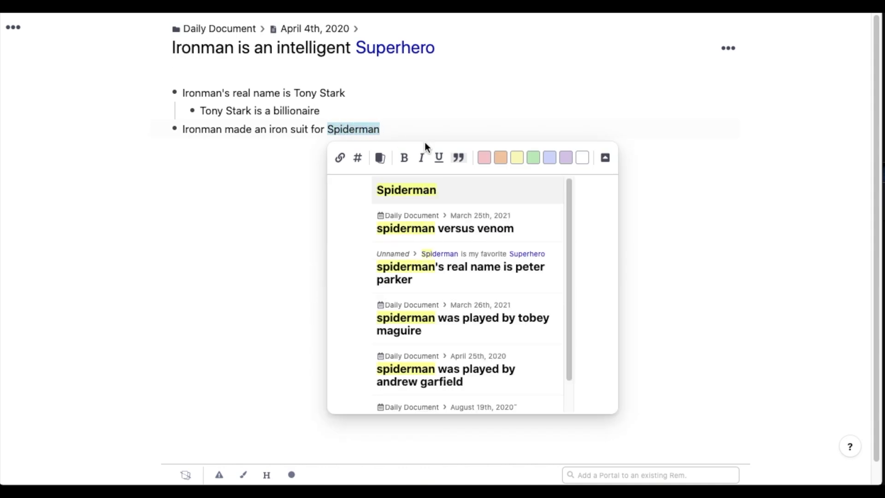
{"action": "key", "text": "Right"}
{"action": "key", "text": "Return"}
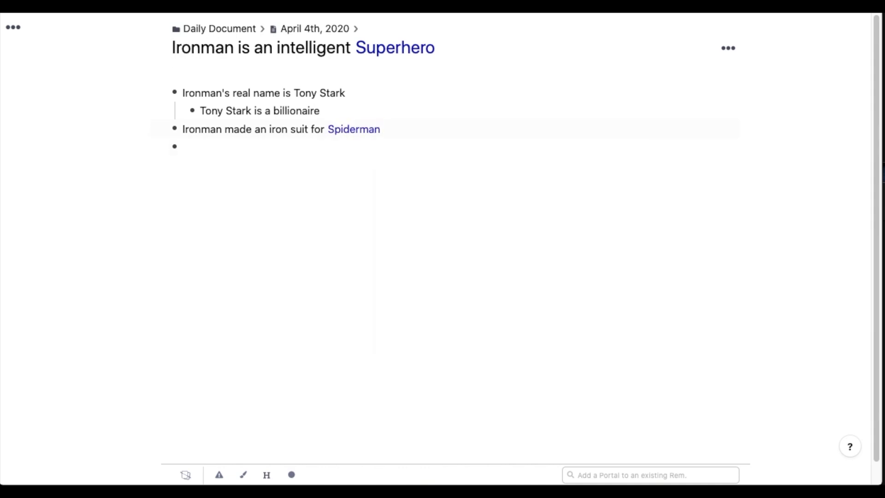
{"action": "left_click", "coordinate": [348, 131]}
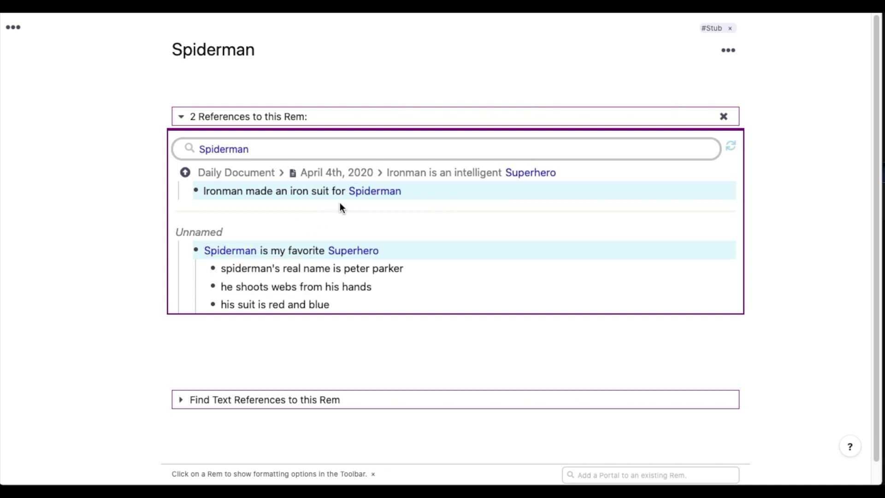
Step: List Spiderman's plain-text mentions, open the 'spiderman was played by tom holland' rem, then return
{"action": "mouse_move", "coordinate": [367, 198]}
{"action": "scroll", "coordinate": [147, 264], "scroll_direction": "down", "scroll_amount": 1}
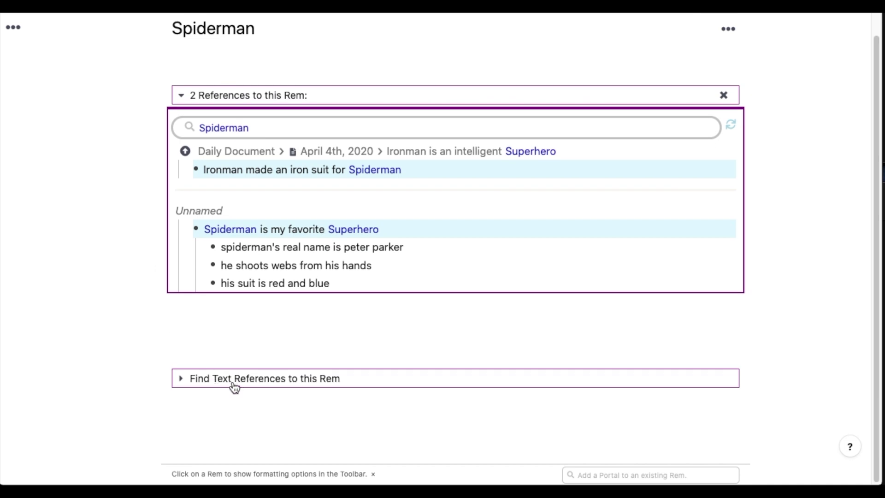
{"action": "left_click", "coordinate": [181, 383]}
{"action": "scroll", "coordinate": [163, 365], "scroll_direction": "down", "scroll_amount": 3}
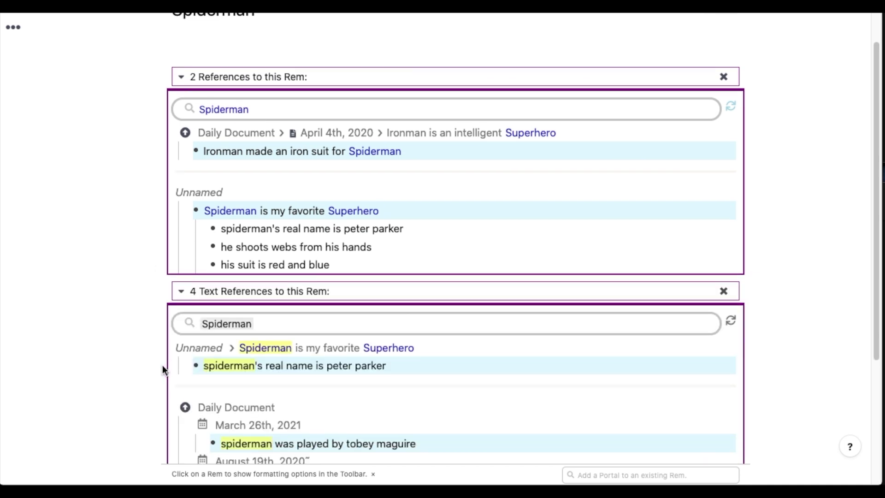
{"action": "scroll", "coordinate": [158, 361], "scroll_direction": "down", "scroll_amount": 2}
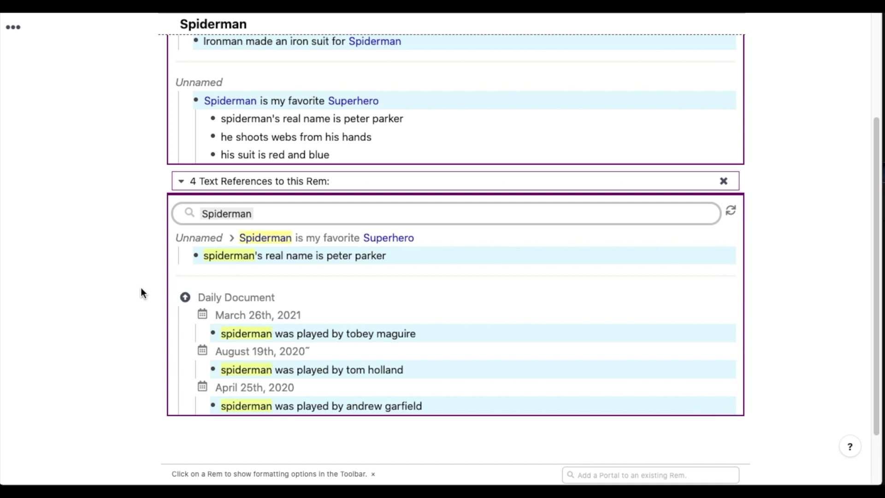
{"action": "left_click", "coordinate": [212, 370]}
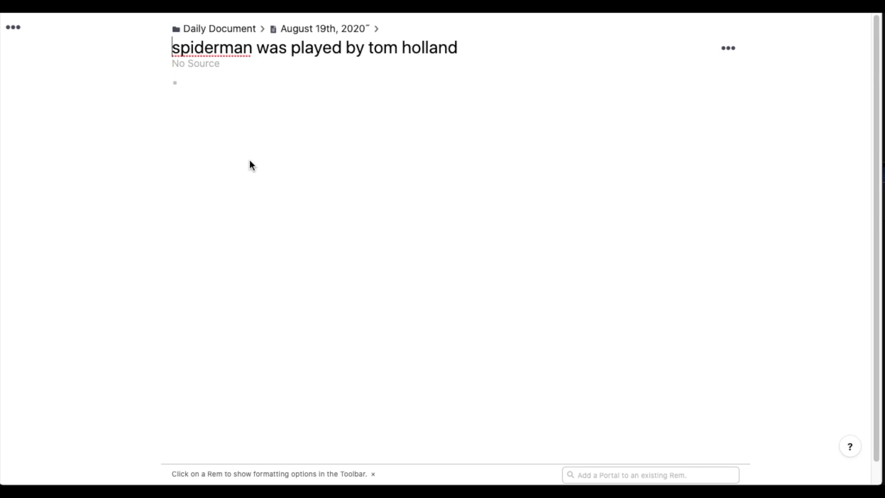
{"action": "key", "text": "super+bracketleft"}
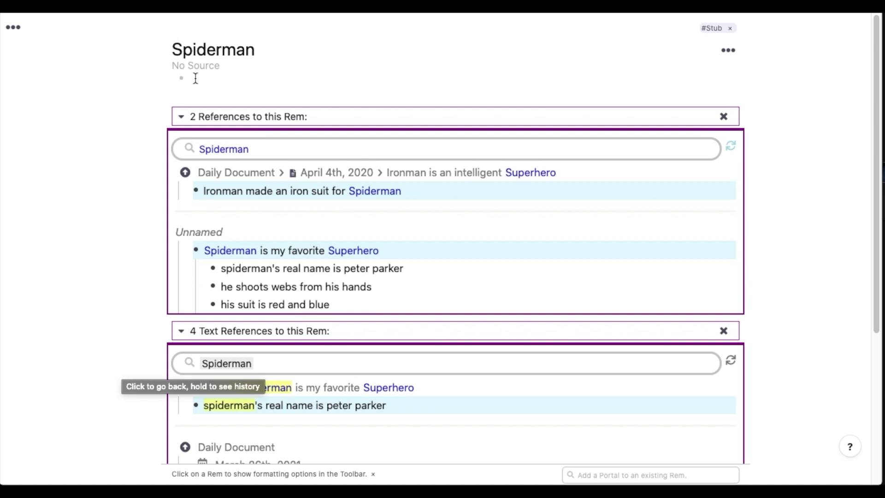
{"action": "left_click", "coordinate": [270, 85]}
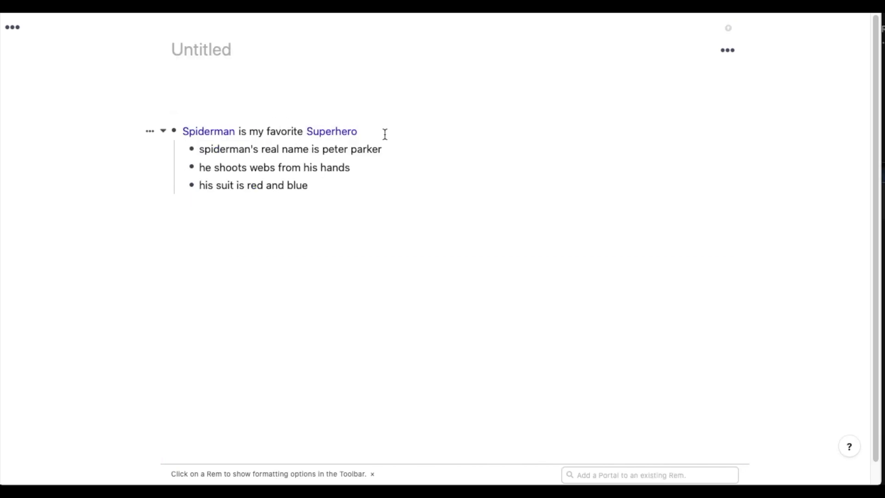
Step: Tag 'Spiderman is my favorite Superhero' with #Spiderman and check the tag's linked page
{"action": "left_click", "coordinate": [377, 132]}
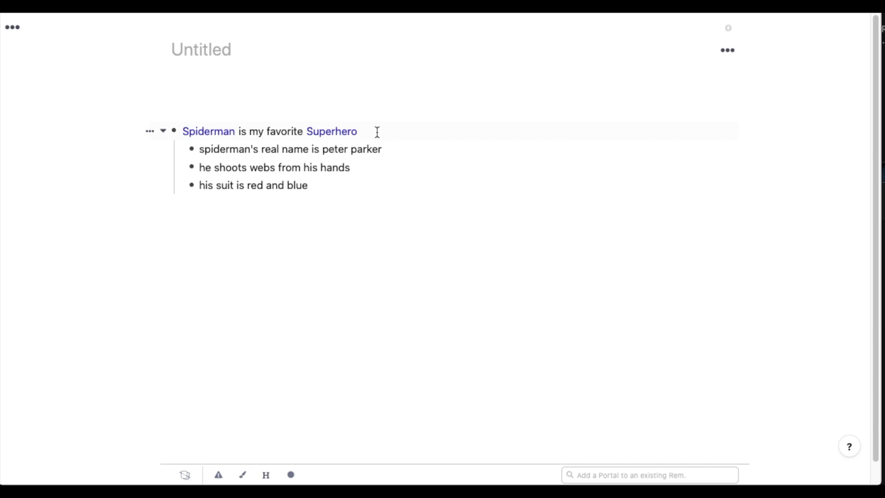
{"action": "type", "text": "#"}
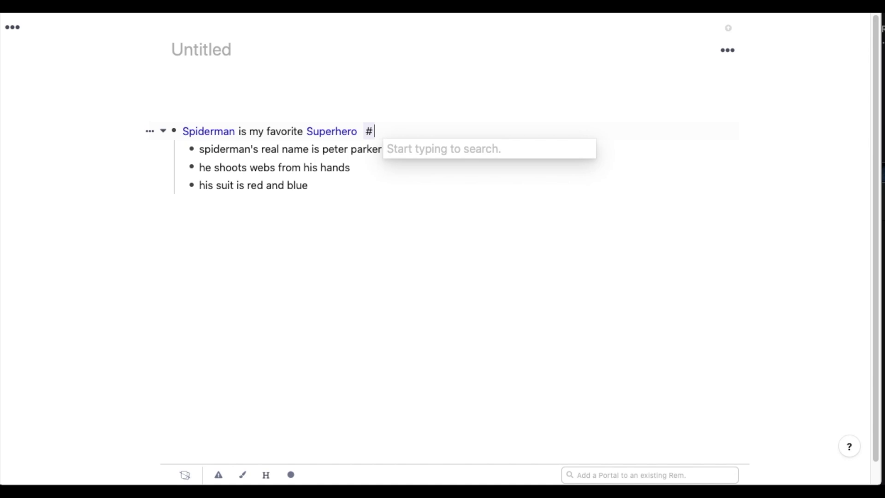
{"action": "type", "text": "spiderman"}
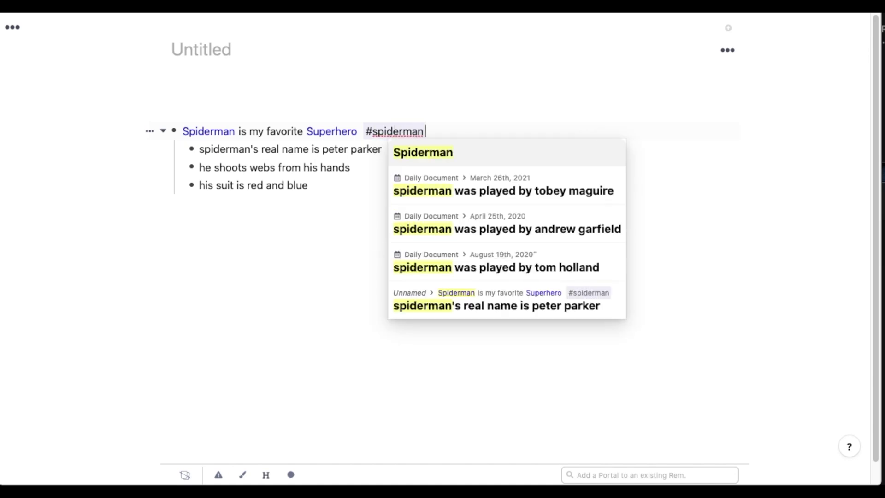
{"action": "key", "text": "Return"}
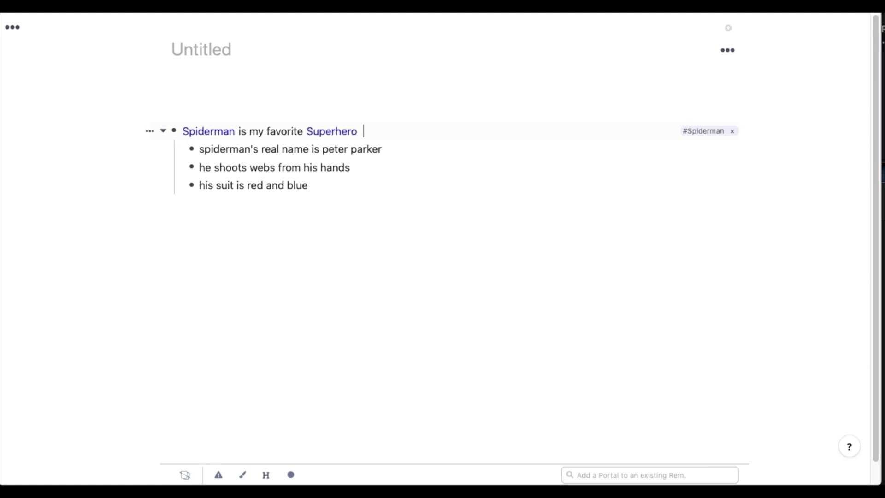
{"action": "left_click", "coordinate": [704, 134]}
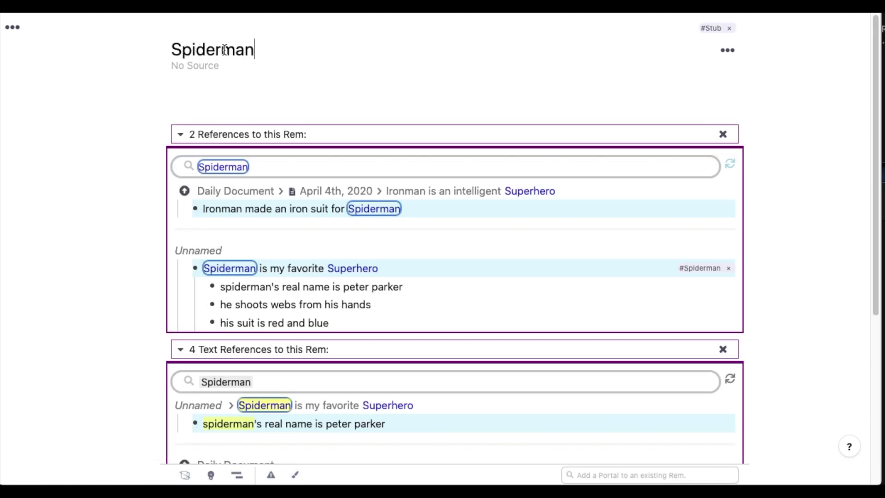
{"action": "key", "text": "alt+Left"}
{"action": "mouse_move", "coordinate": [717, 139]}
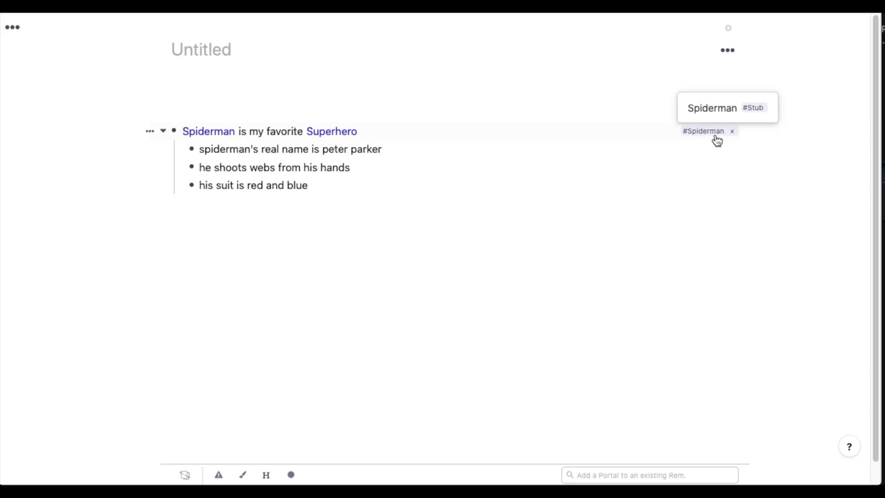
{"action": "left_click", "coordinate": [630, 133]}
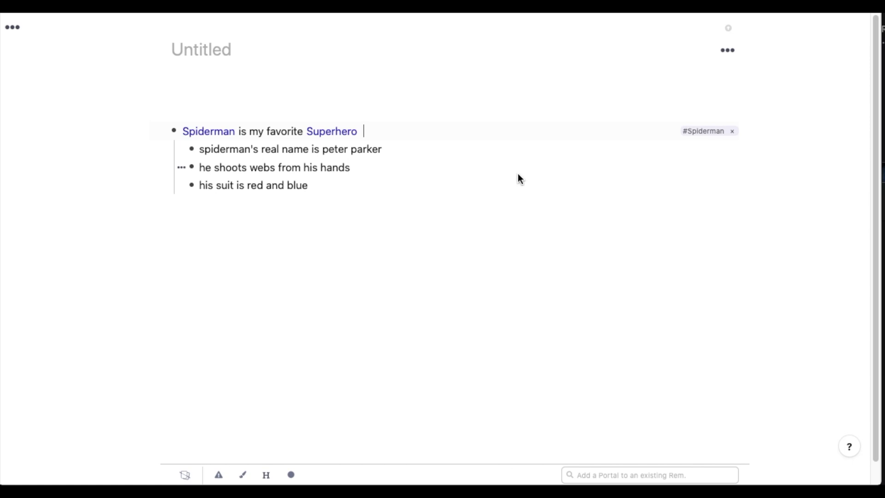
Step: Add a #Spiderman tag to 'his suit is red and blue' and preview the Spiderman page
{"action": "key", "text": "Escape"}
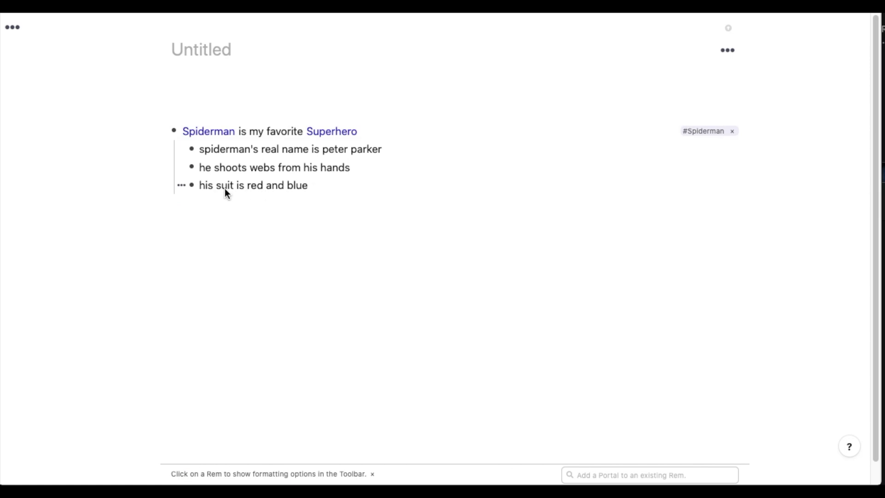
{"action": "left_click", "coordinate": [308, 186]}
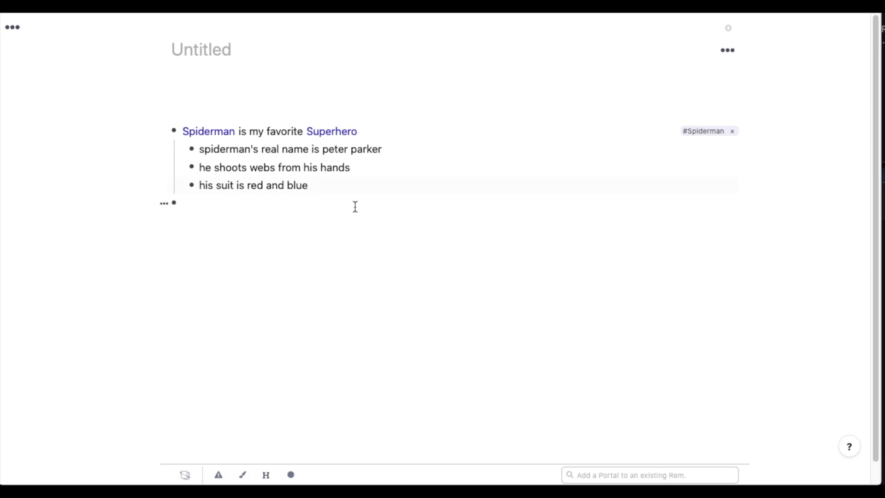
{"action": "type", "text": "#spider"}
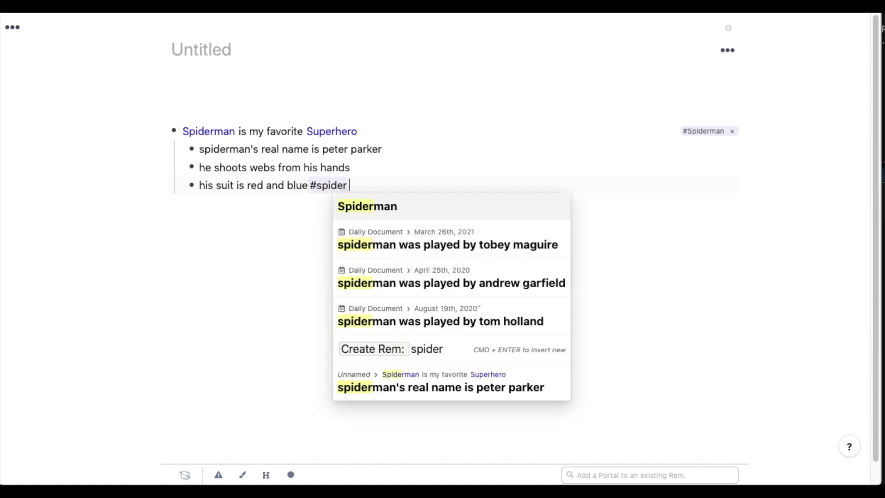
{"action": "key", "text": "Return"}
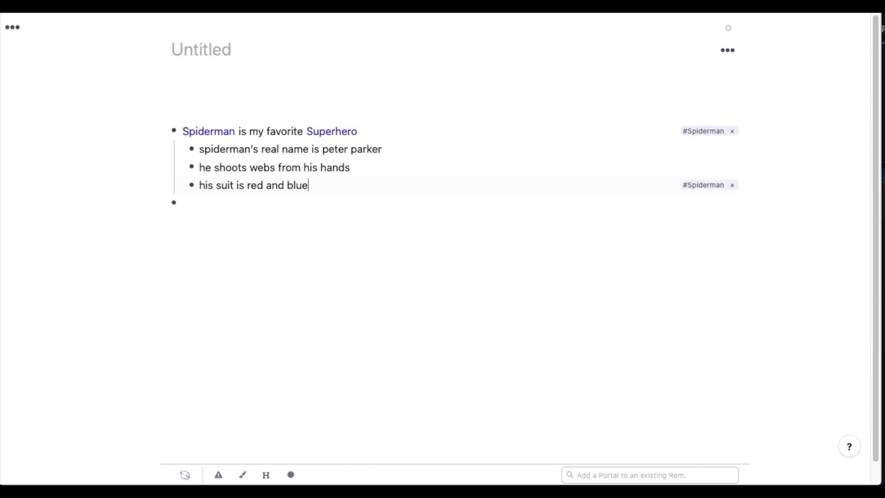
{"action": "left_click", "coordinate": [703, 185]}
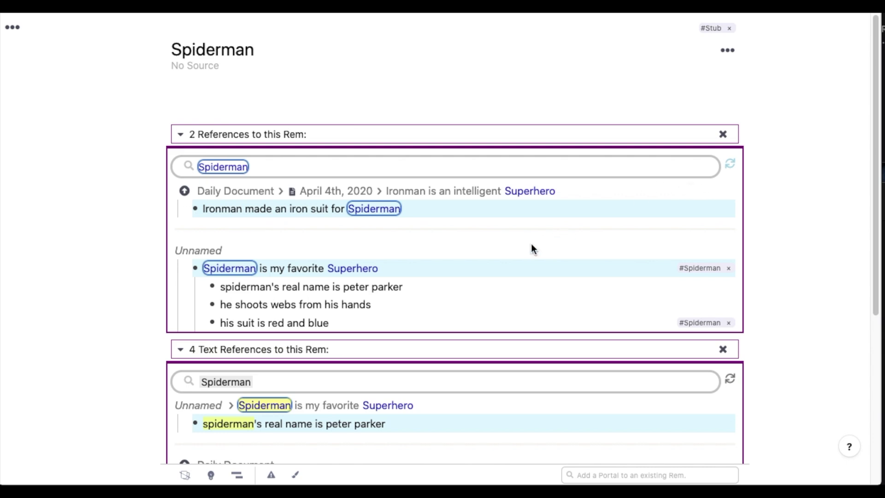
{"action": "scroll", "coordinate": [531, 248], "scroll_direction": "down", "scroll_amount": 2}
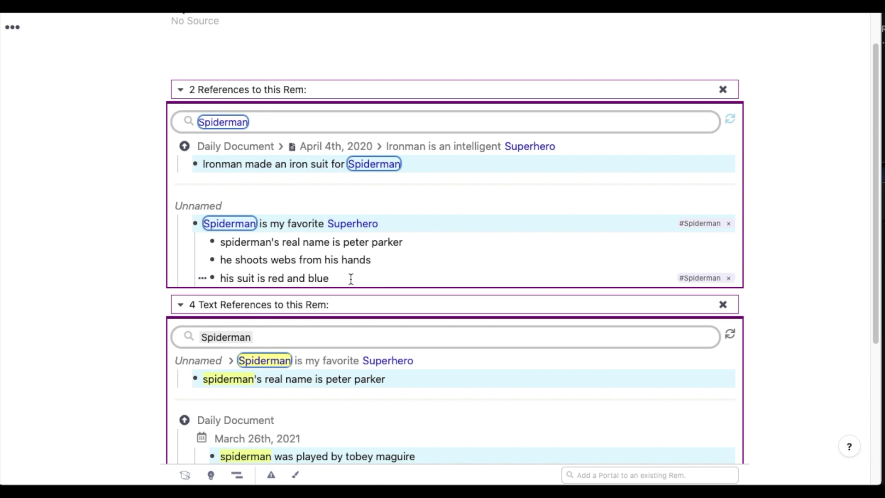
{"action": "mouse_move", "coordinate": [709, 278]}
{"action": "scroll", "coordinate": [253, 91], "scroll_direction": "up", "scroll_amount": 2}
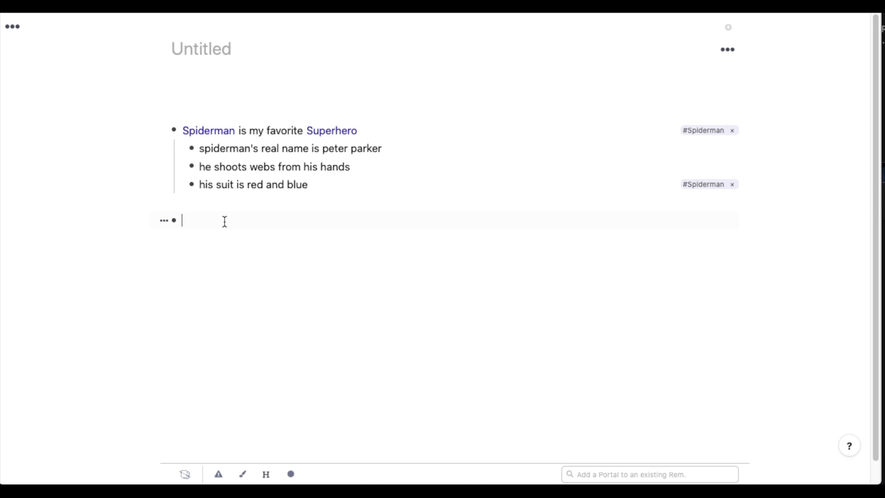
Step: Add a bullet 'Emojis' followed by a spider emoji inserted via %%spider
{"action": "type", "text": "Emojis"}
{"action": "type", "text": "%%"}
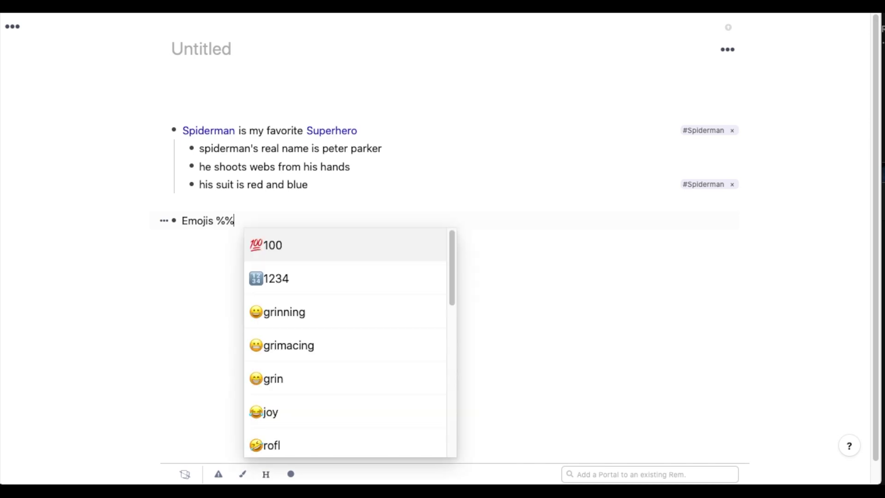
{"action": "type", "text": "spider"}
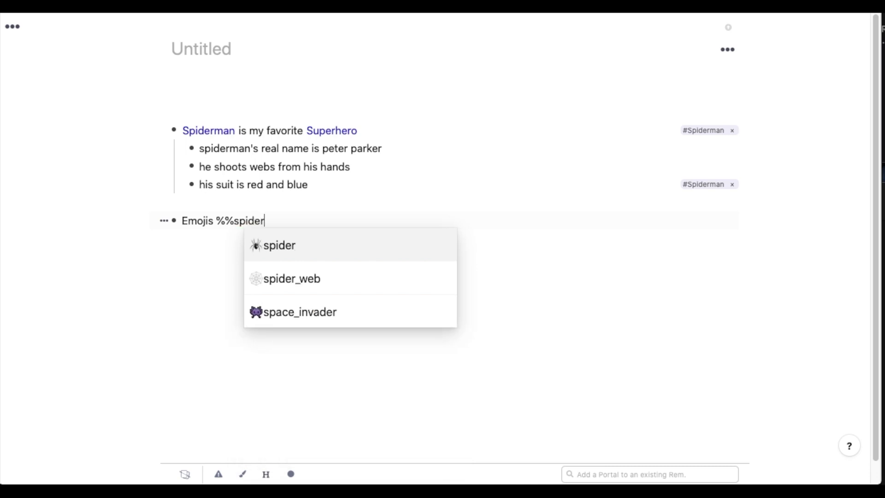
{"action": "left_click", "coordinate": [319, 248]}
{"action": "mouse_move", "coordinate": [223, 226]}
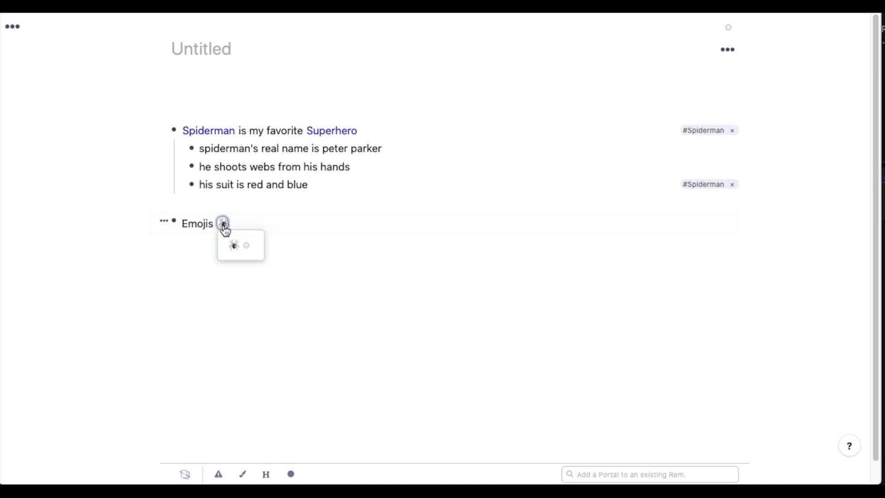
Step: View the spider emoji's own page, then return to the Spiderman notes
{"action": "left_click", "coordinate": [221, 226]}
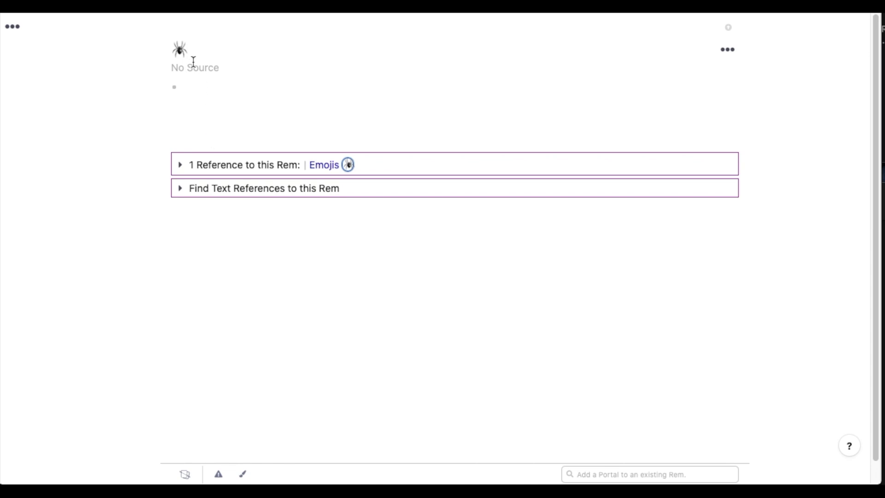
{"action": "mouse_move", "coordinate": [325, 170]}
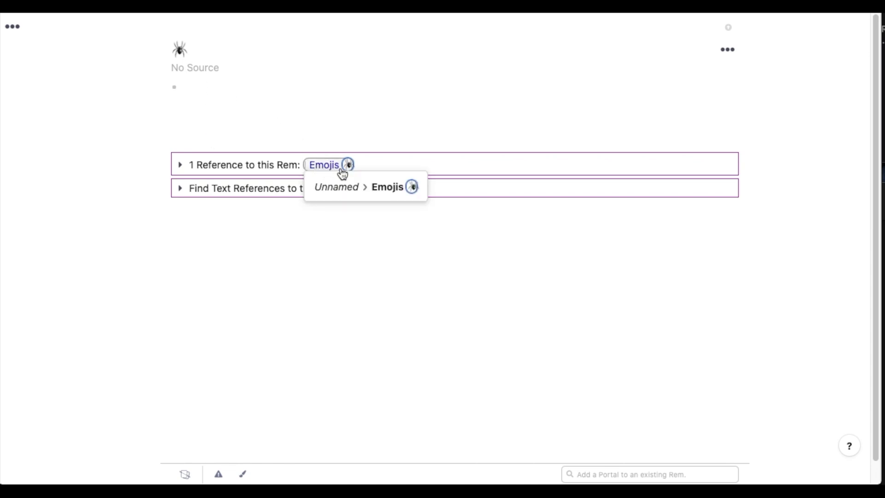
{"action": "key", "text": "super+bracketleft"}
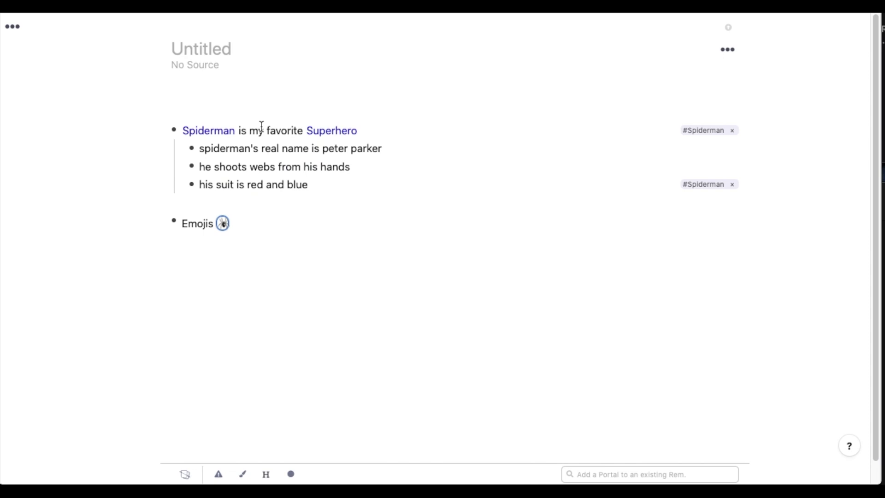
Step: Append a spider emoji to 'his suit is red and blue' and view its 2 references
{"action": "left_click", "coordinate": [310, 185]}
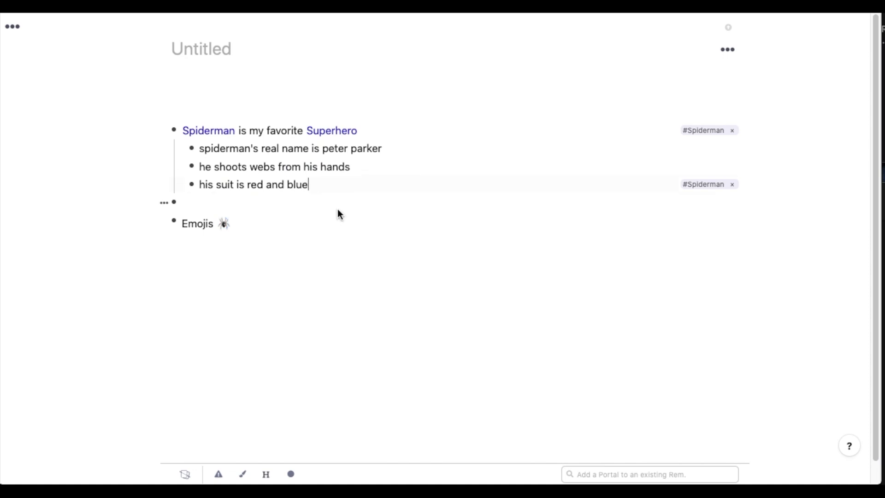
{"action": "type", "text": "%%spider"}
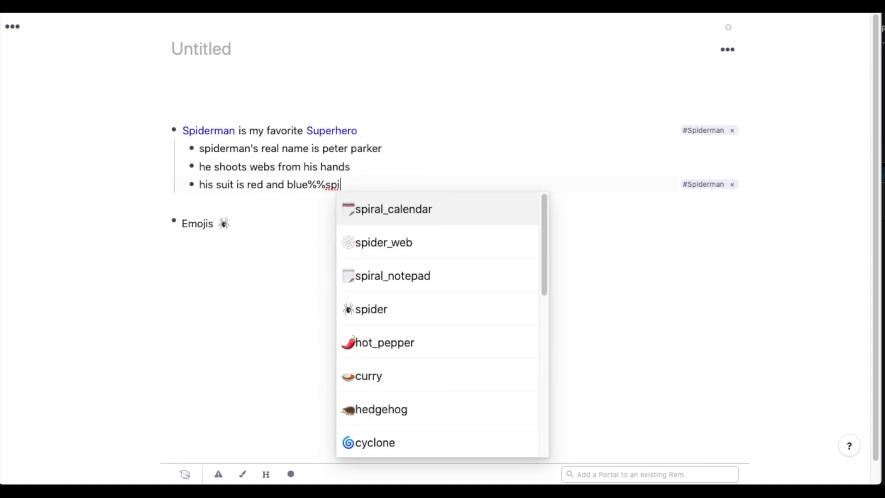
{"action": "left_click", "coordinate": [394, 213]}
{"action": "key", "text": "Return"}
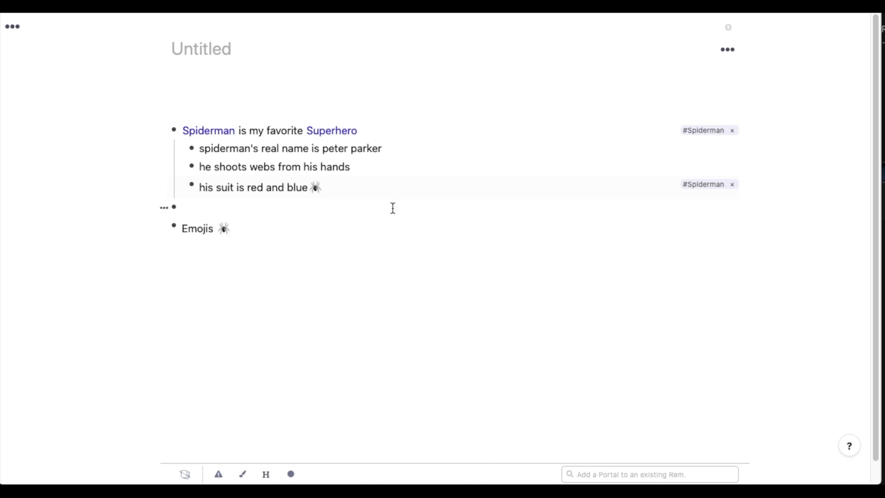
{"action": "left_click", "coordinate": [316, 189]}
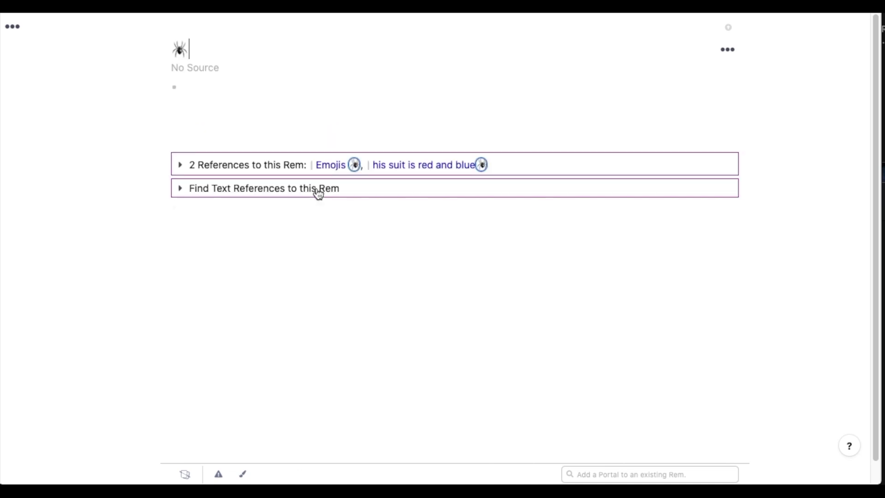
{"action": "mouse_move", "coordinate": [421, 176]}
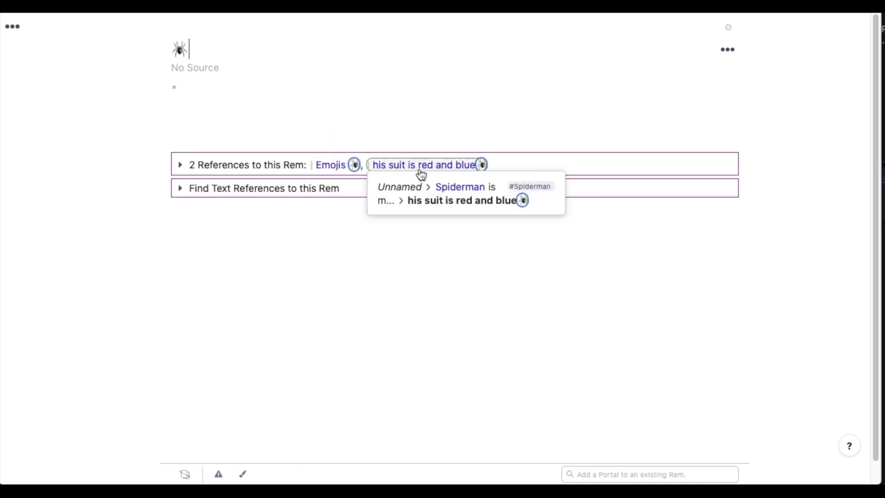